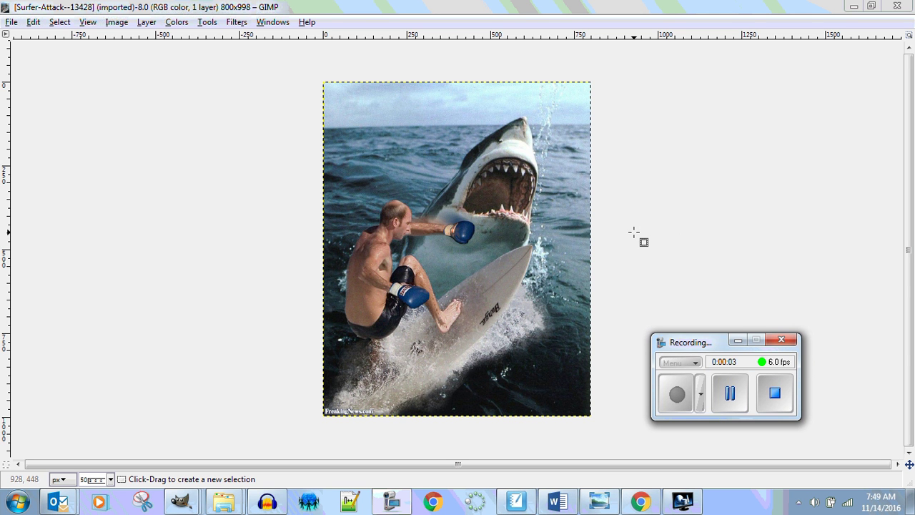
Open a new toolbox and place it beside the surfer image
left_click(271, 23)
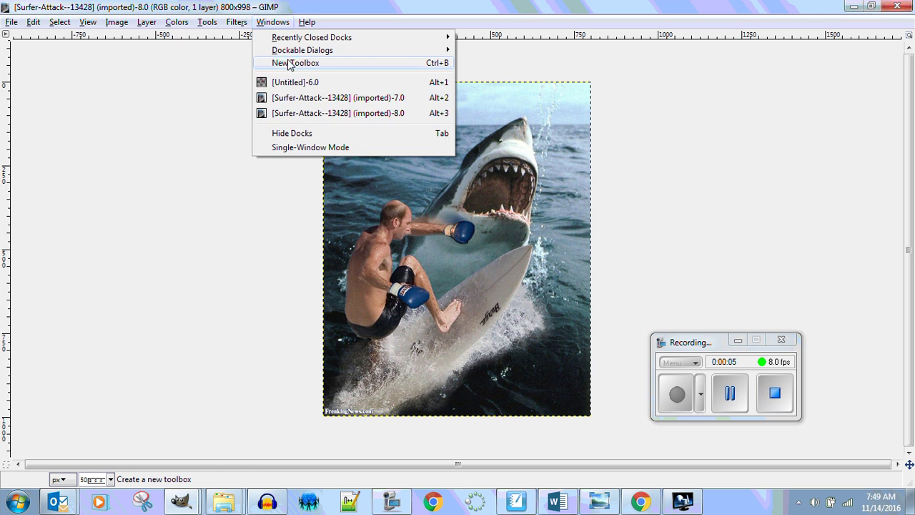
left_click(291, 63)
left_click_drag(275, 17, 163, 25)
Open the Layers dialog and move it to the right side of the screen
left_click(272, 22)
mouse_move(302, 50)
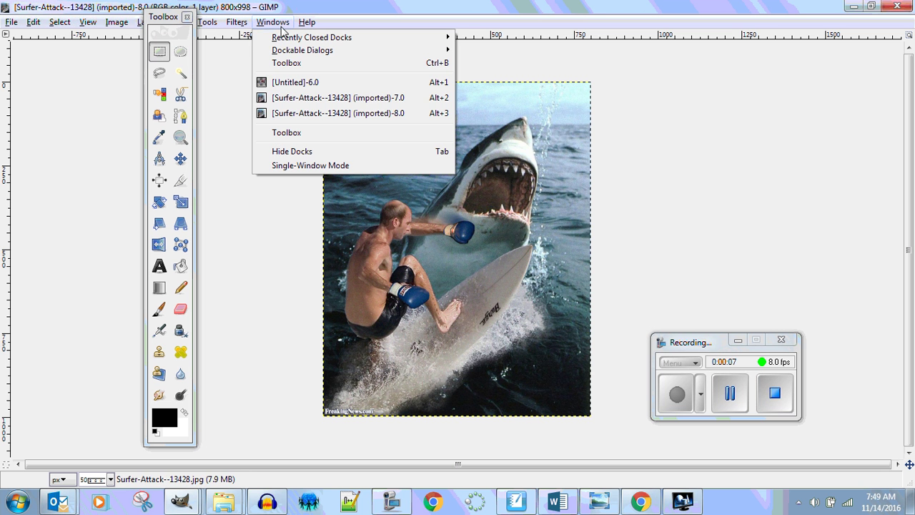
left_click(504, 89)
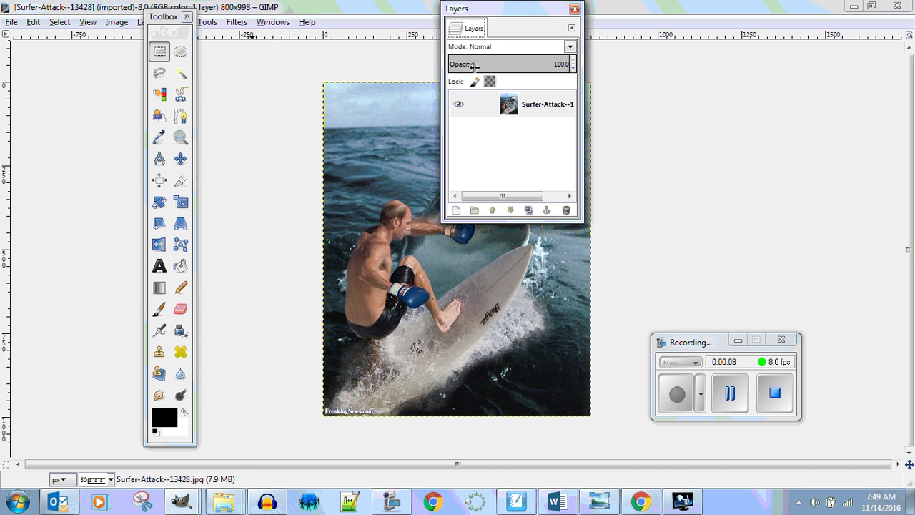
left_click_drag(518, 17, 786, 62)
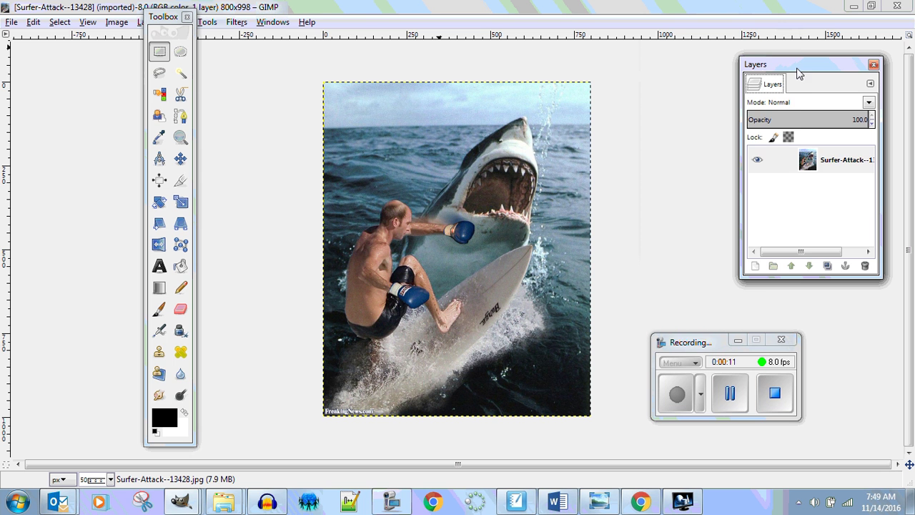
Add an alpha channel to the surfer photo's single layer from its layer menu
right_click(805, 168)
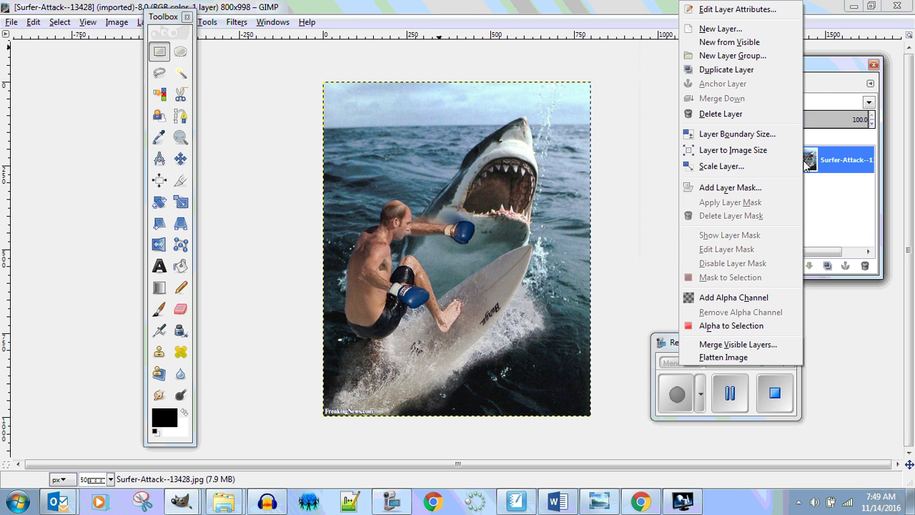
left_click(616, 80)
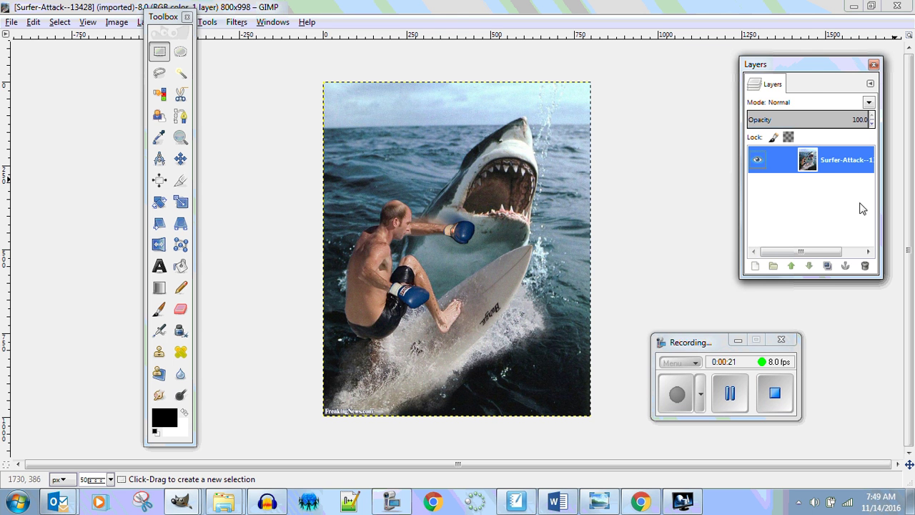
right_click(812, 168)
left_click(767, 296)
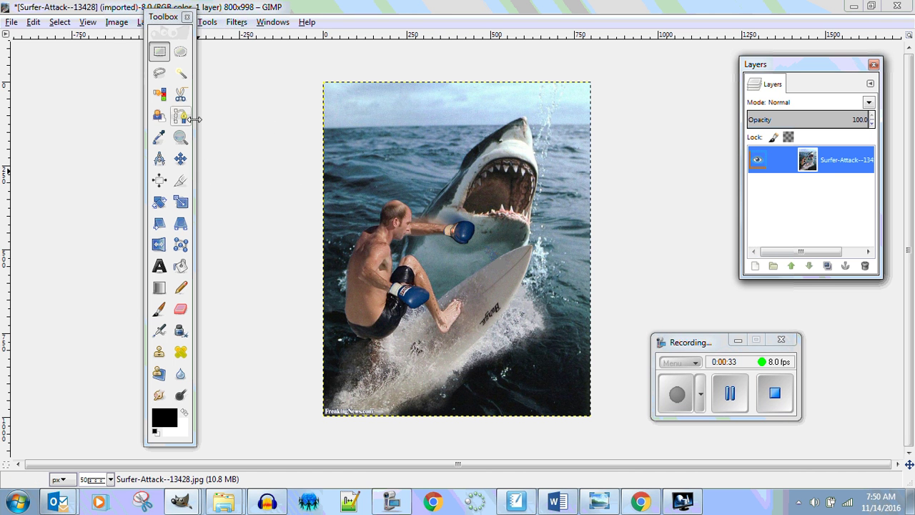
right_click(808, 169)
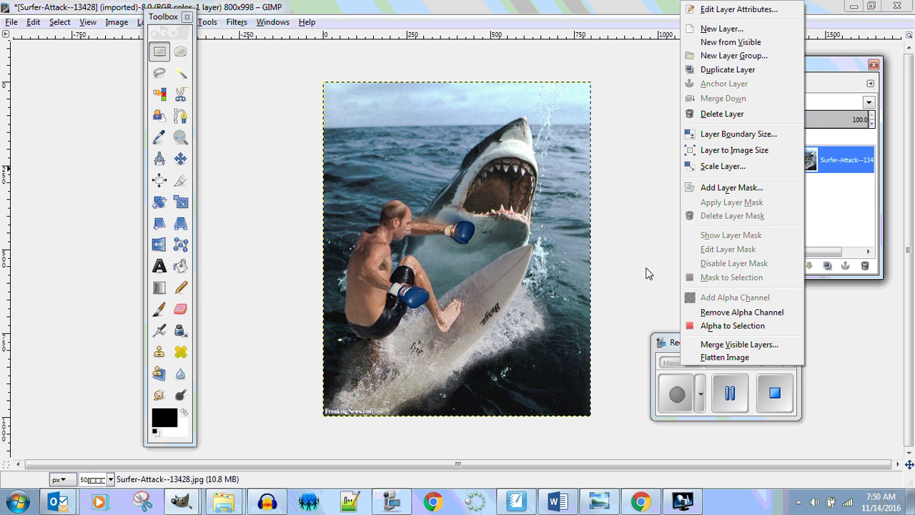
left_click(652, 207)
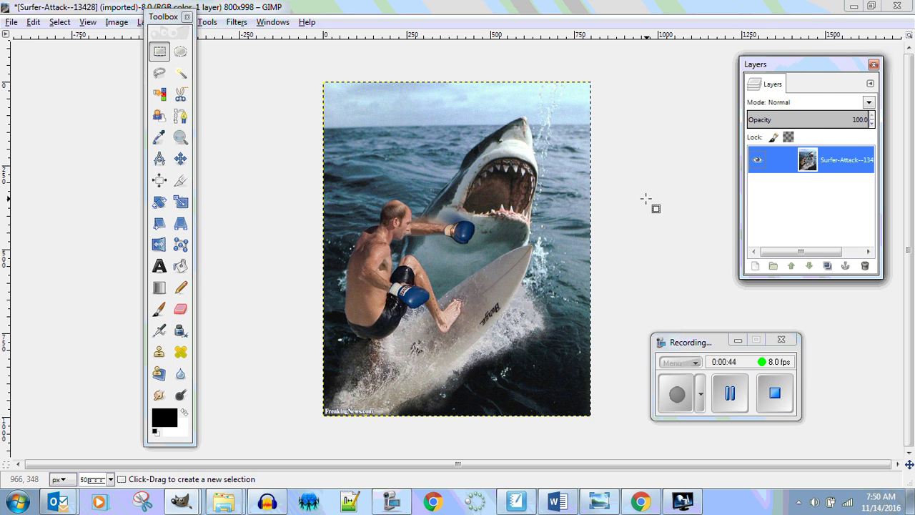
Start a Free Select outline around the surfboard's lower and upper edges
left_click(159, 72)
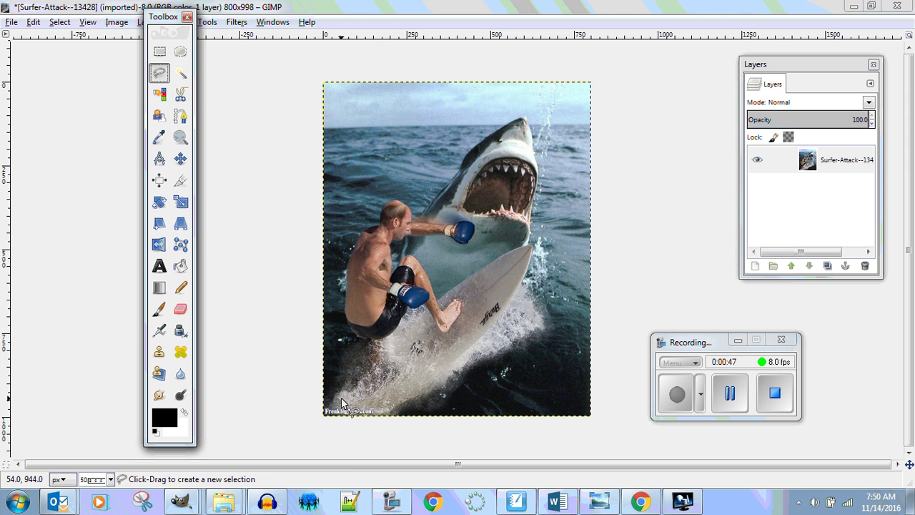
left_click(373, 414)
left_click(428, 381)
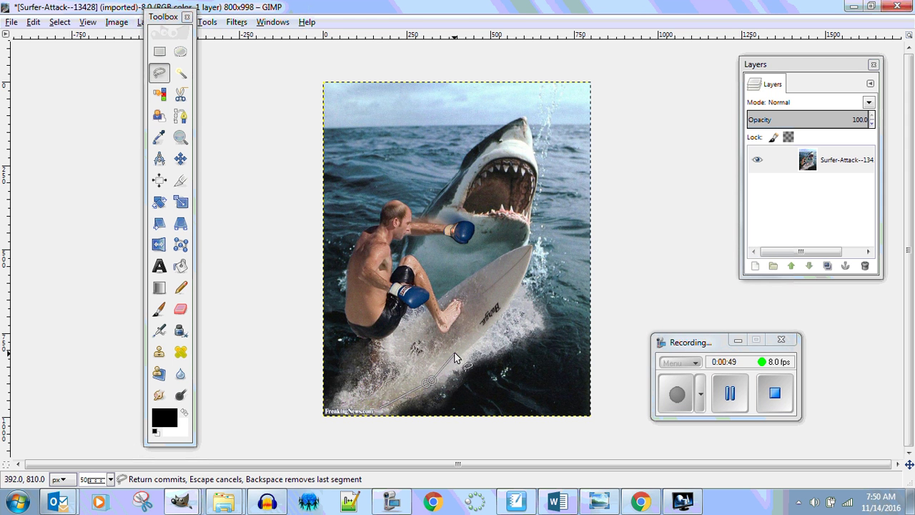
left_click(472, 347)
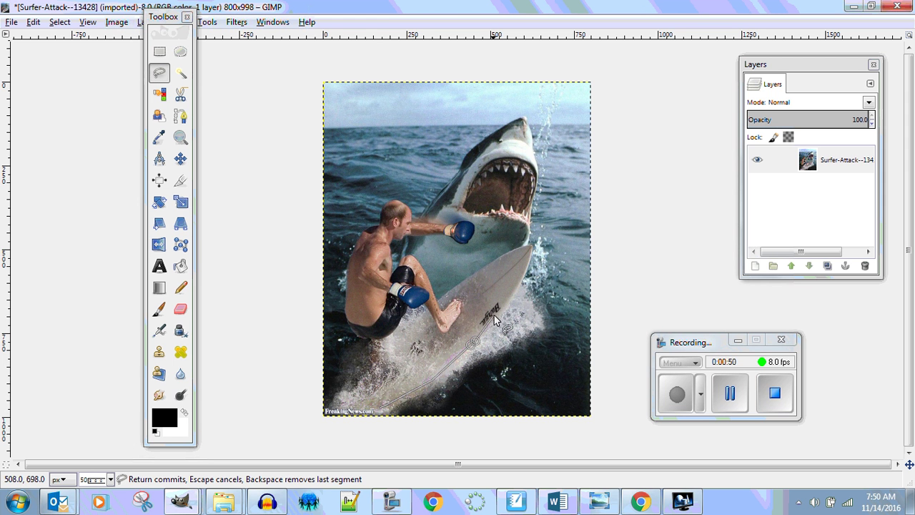
left_click(526, 274)
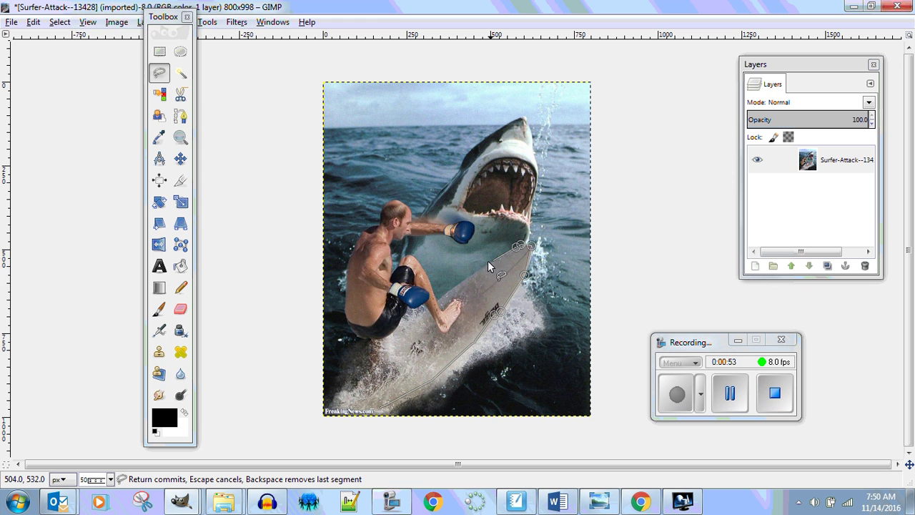
left_click(471, 271)
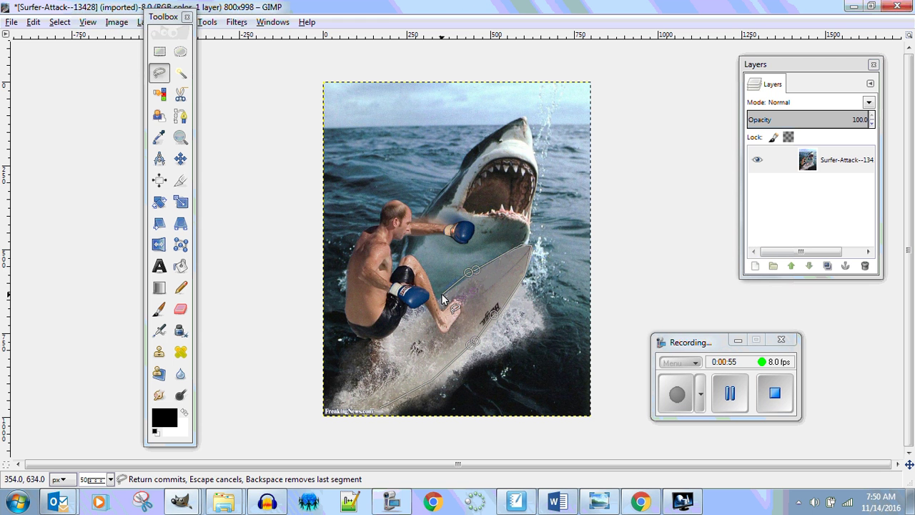
left_click(440, 298)
Continue the outline around the surfer's arm, blue glove and head
left_click(411, 254)
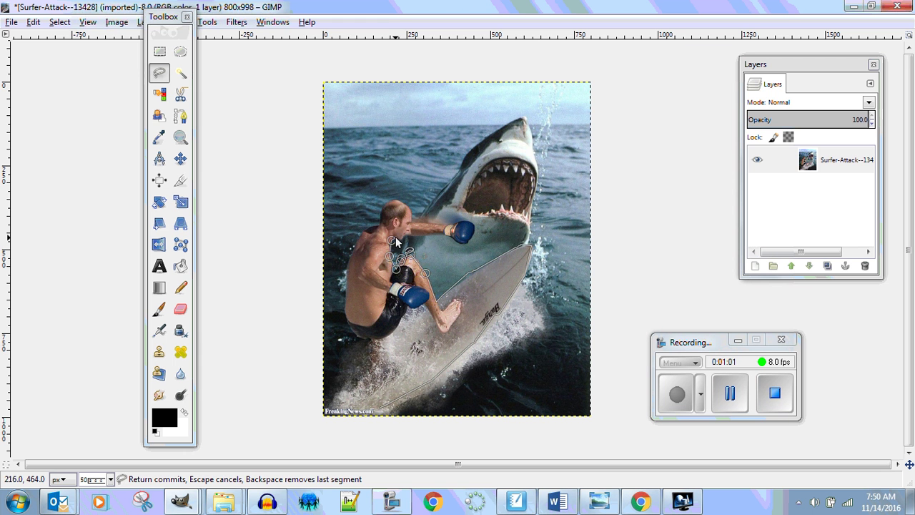
left_click(395, 237)
left_click(407, 233)
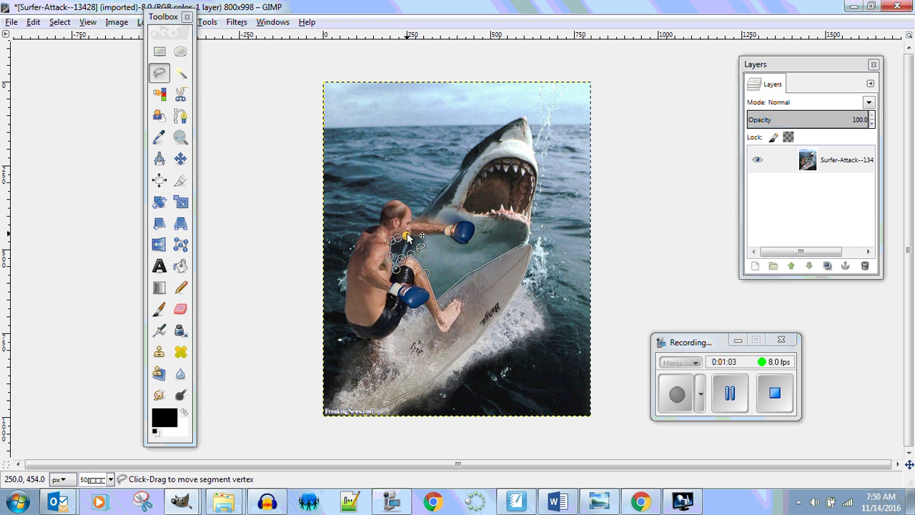
left_click(425, 235)
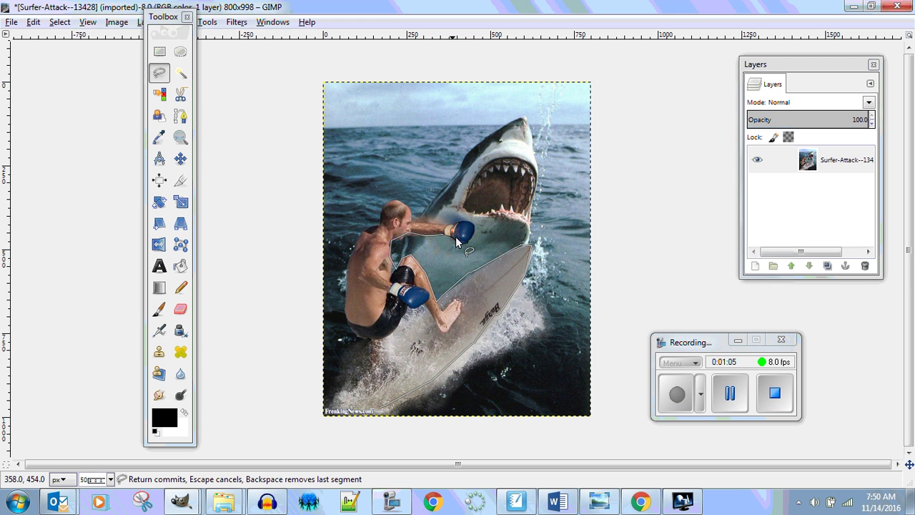
left_click(458, 240)
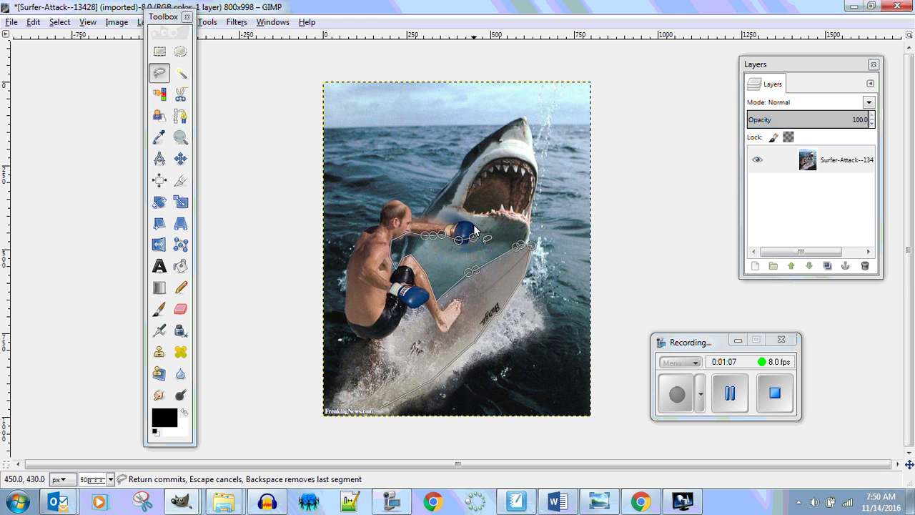
left_click(472, 237)
left_click(472, 221)
left_click(453, 222)
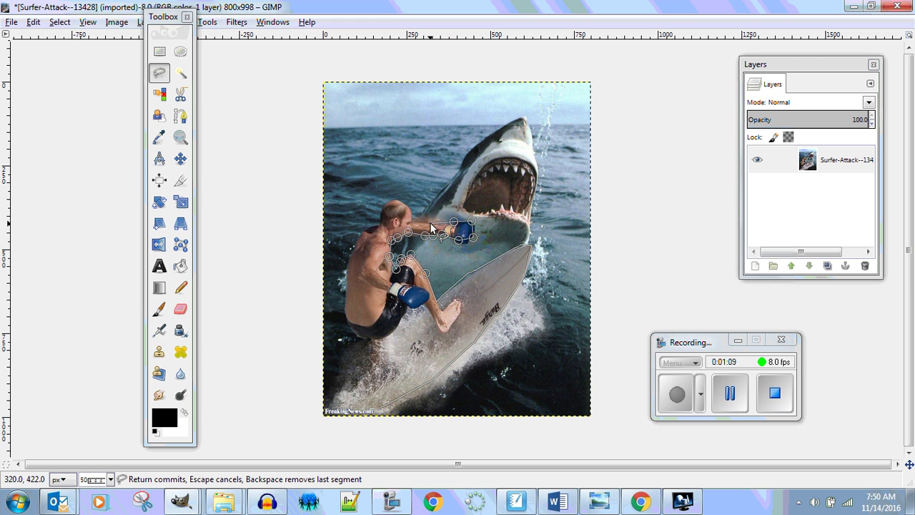
left_click(427, 223)
left_click(412, 221)
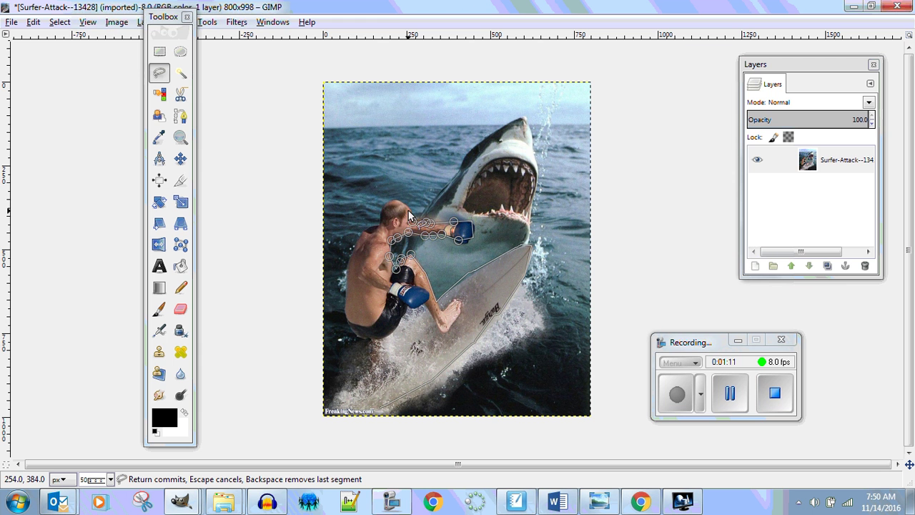
left_click(405, 209)
left_click(385, 204)
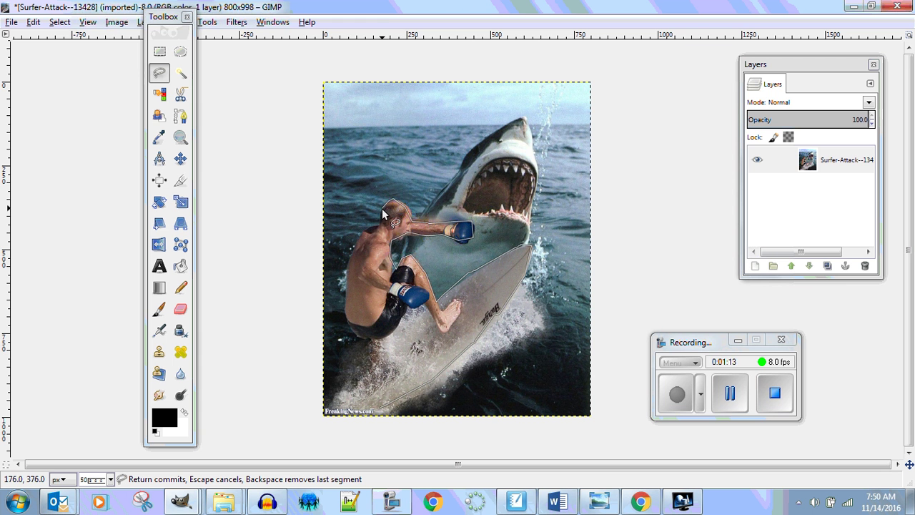
Trace down the shoulder, back, leg and splash, closing the outline at its start
left_click(376, 226)
left_click(356, 238)
left_click(350, 256)
left_click(347, 276)
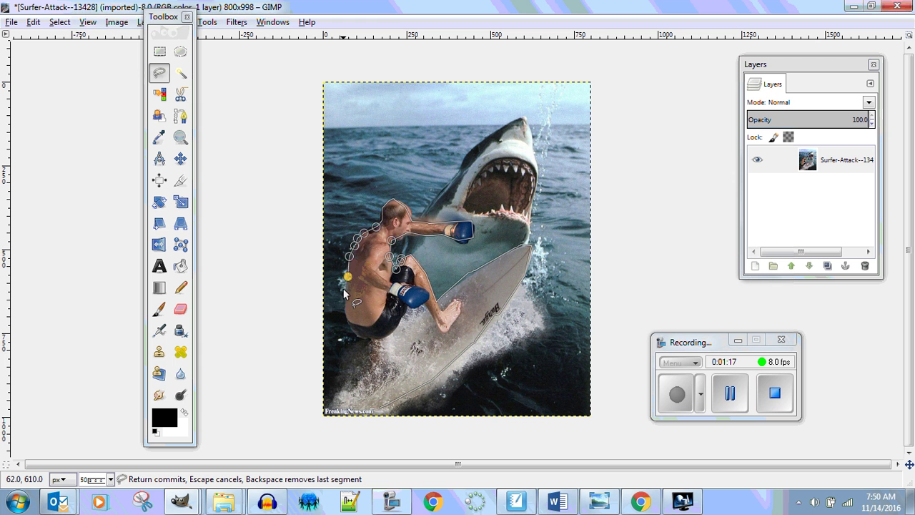
left_click(343, 302)
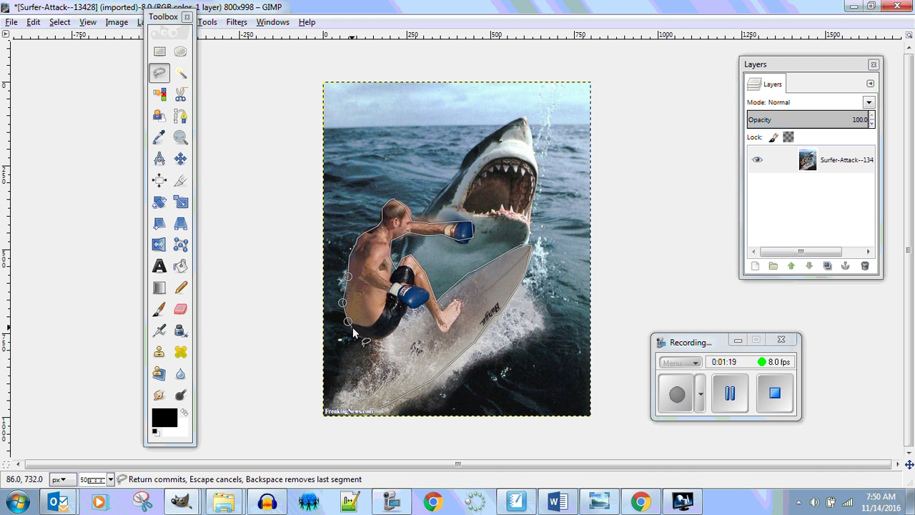
left_click(353, 328)
left_click(340, 354)
left_click(328, 390)
left_click(325, 405)
left_click(355, 406)
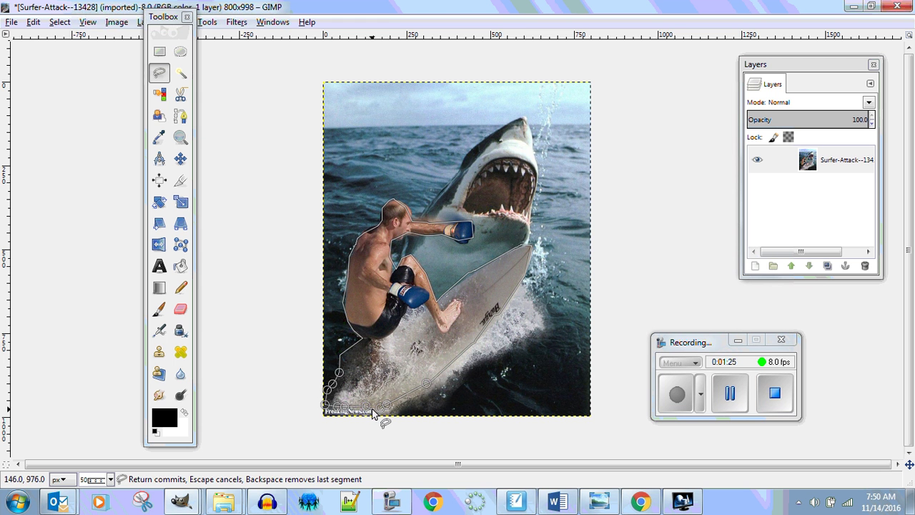
left_click(386, 405)
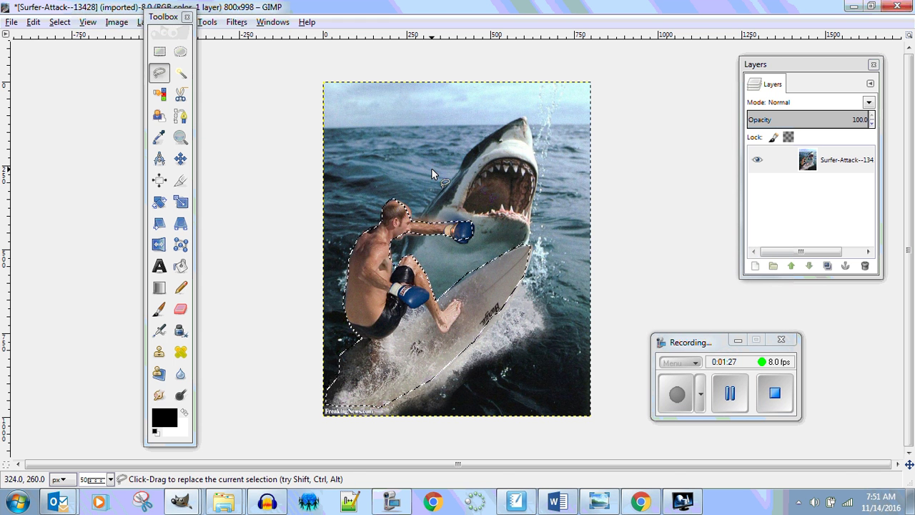
Invert the selection and delete the shark and sea background
left_click(60, 22)
left_click(72, 69)
key("Delete")
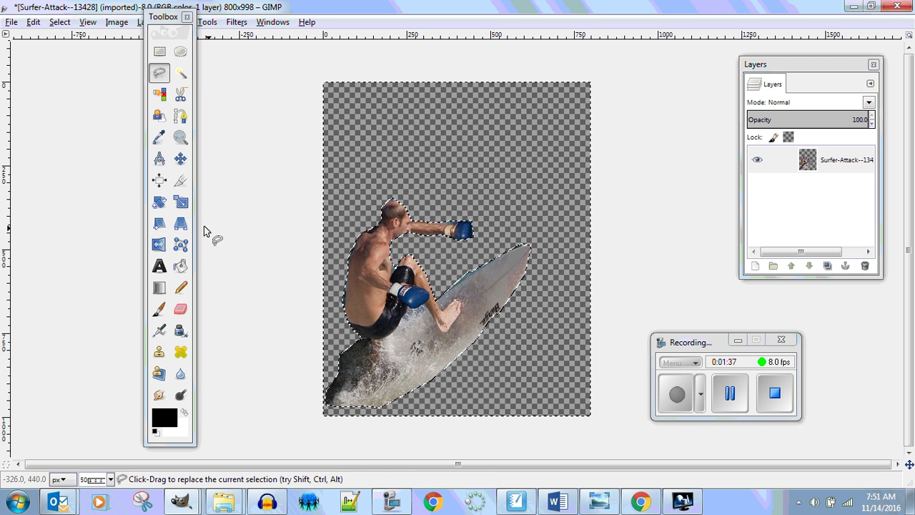
Crop the image to 668 × 700 around the surfer
left_click(180, 180)
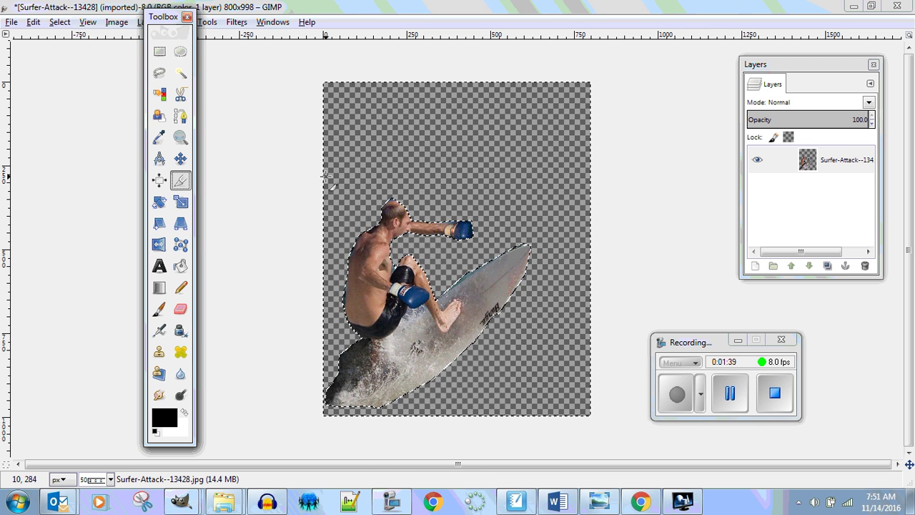
left_click_drag(325, 175, 547, 409)
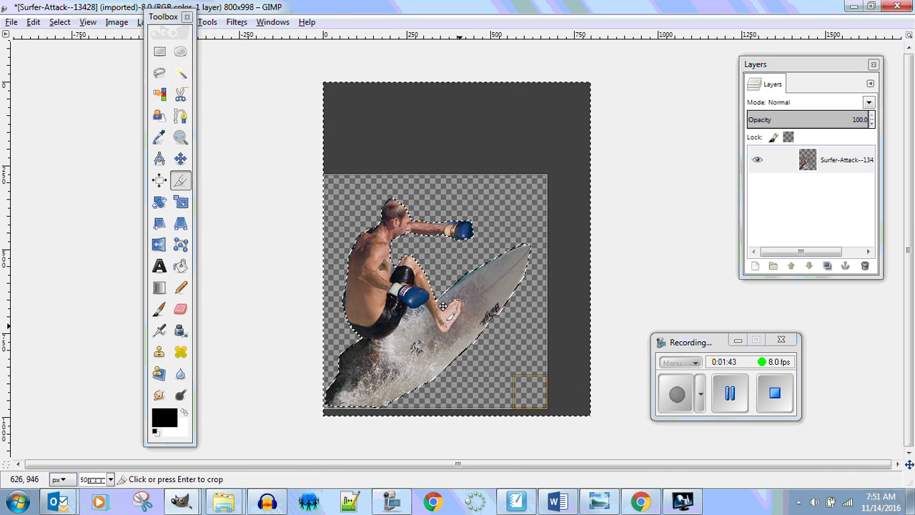
left_click(444, 306)
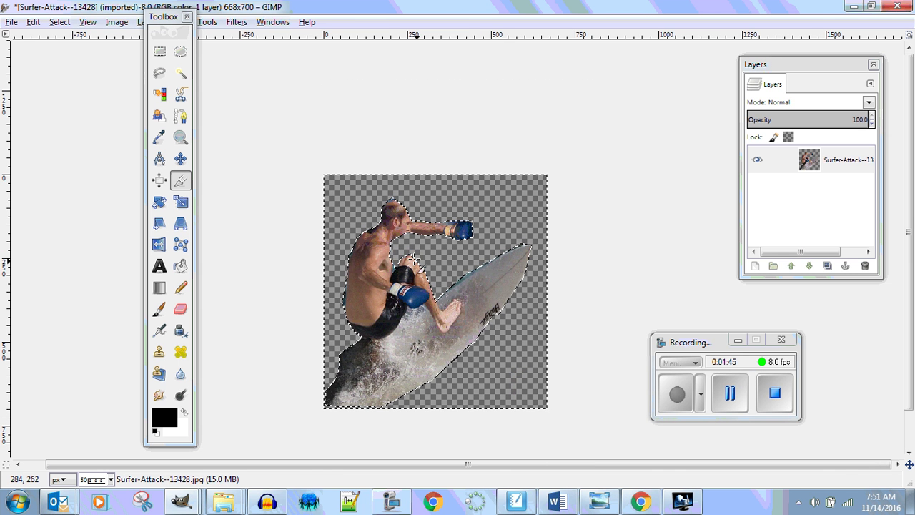
Copy the surfer cut-out and switch to the football catch image
right_click(425, 263)
mouse_move(450, 301)
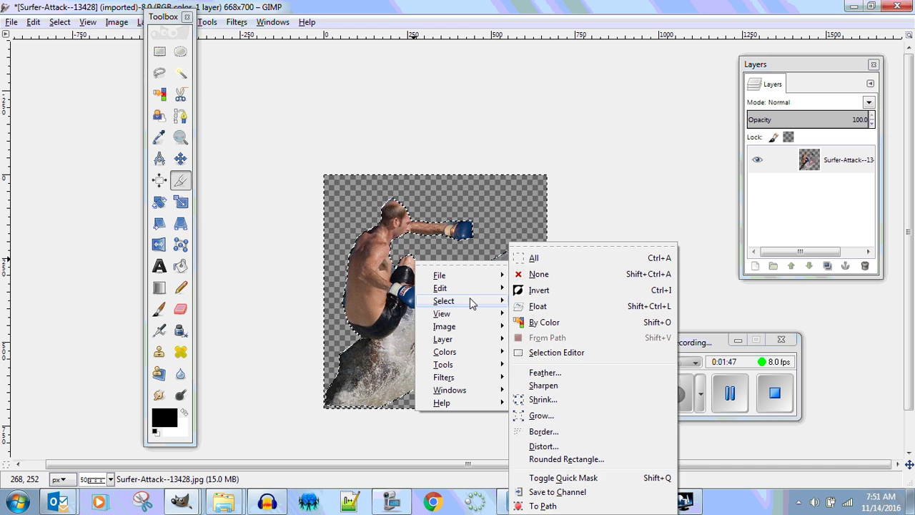
left_click(543, 269)
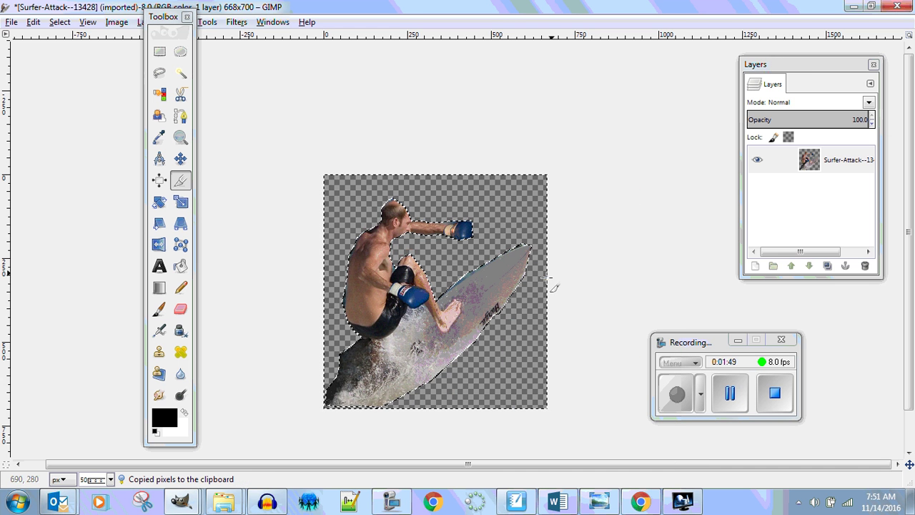
left_click(181, 500)
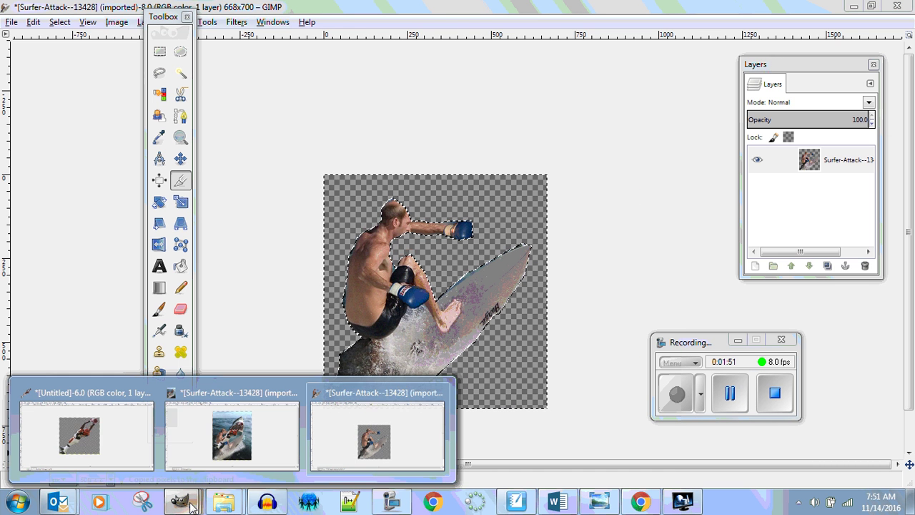
left_click(121, 453)
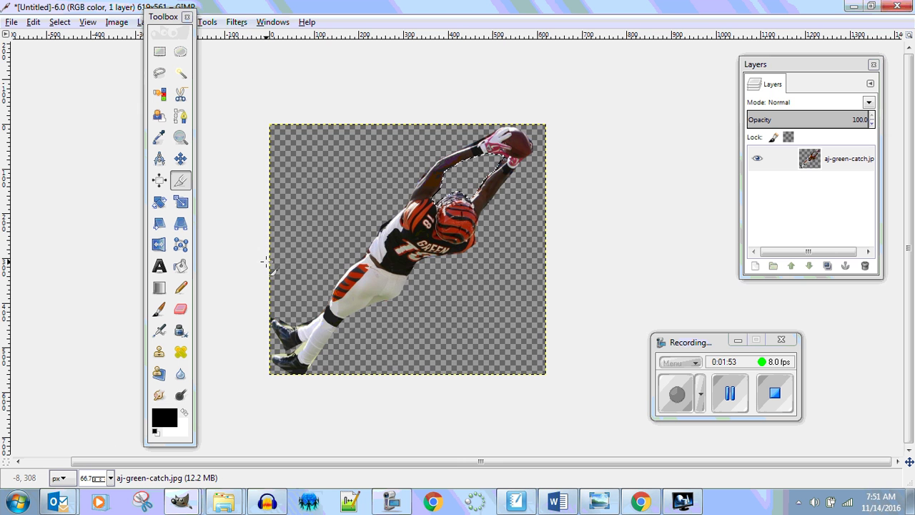
Undo to restore the stadium background, then paste the clipboard as a floating layer
key("ctrl+z")
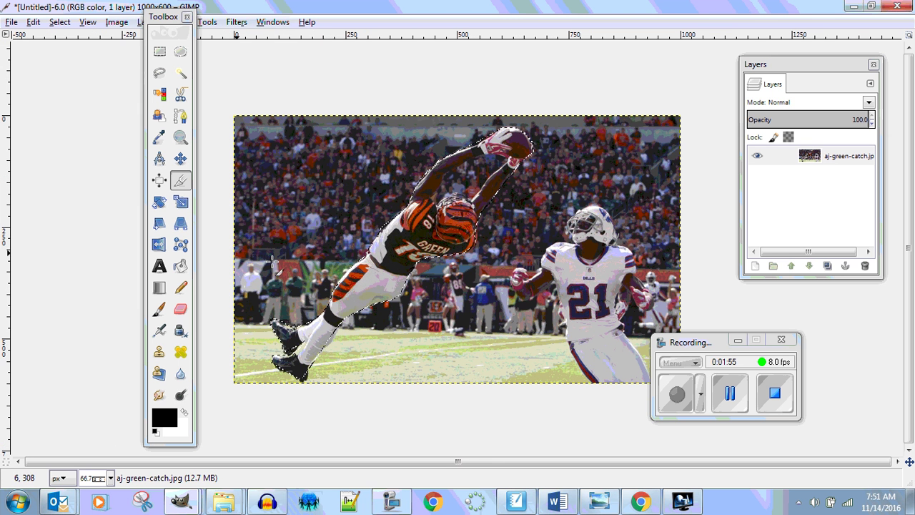
right_click(334, 172)
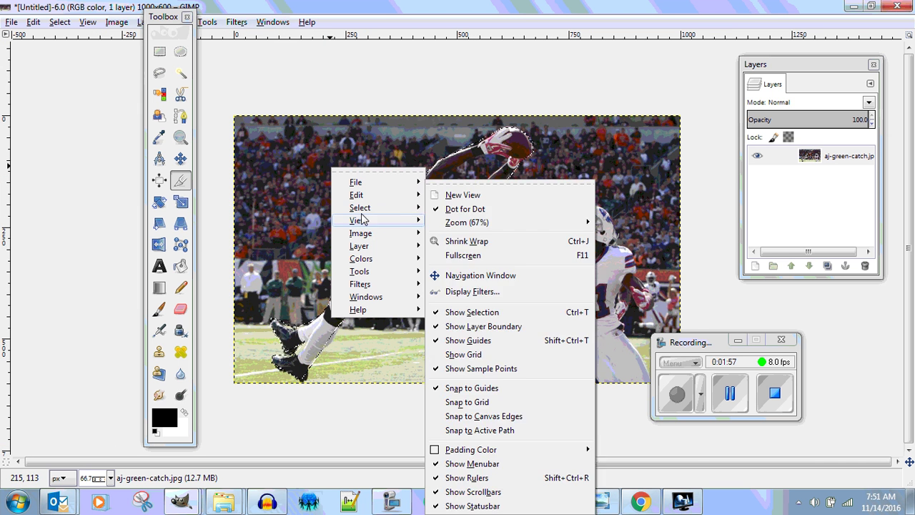
mouse_move(355, 195)
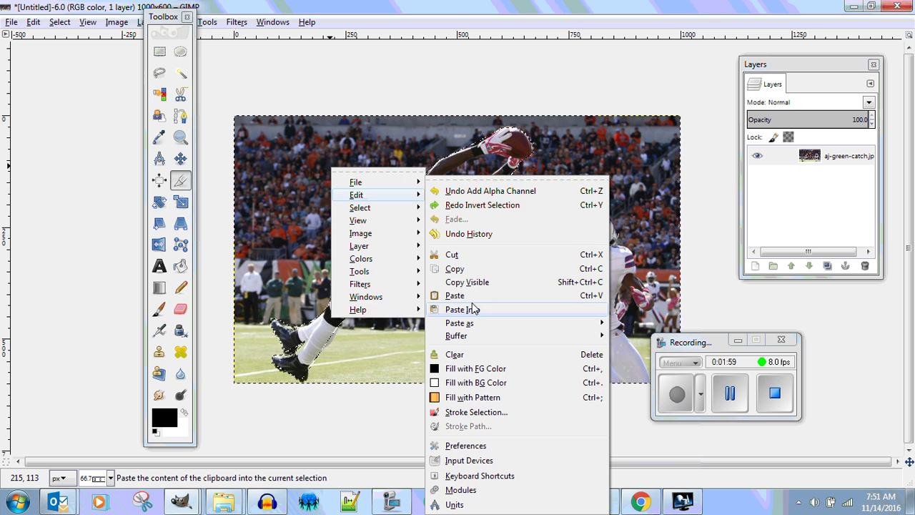
left_click(466, 296)
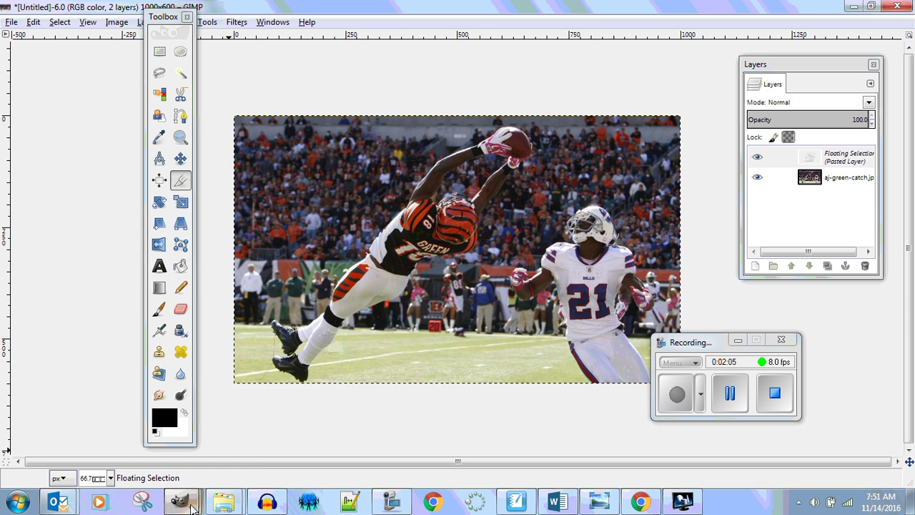
Rectangle-select the entire surfer image, copy it, and return to the football photo
mouse_move(181, 502)
left_click(373, 439)
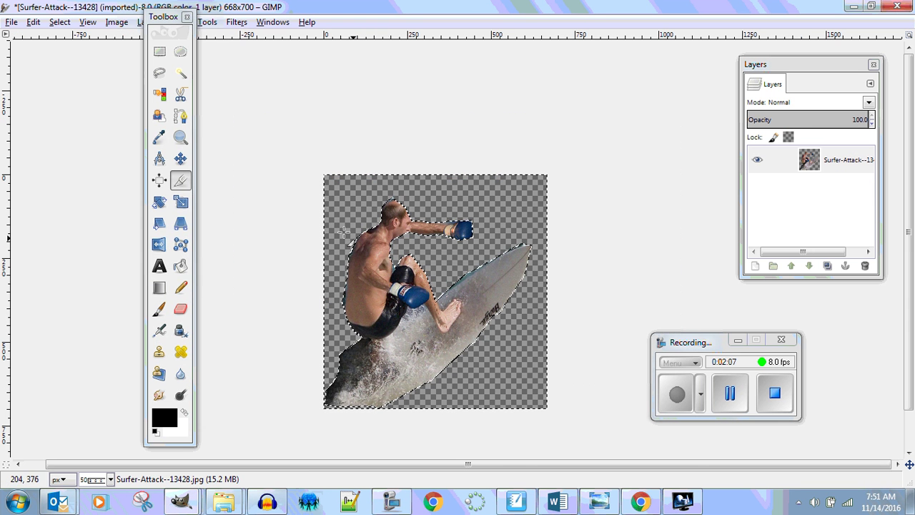
left_click(160, 51)
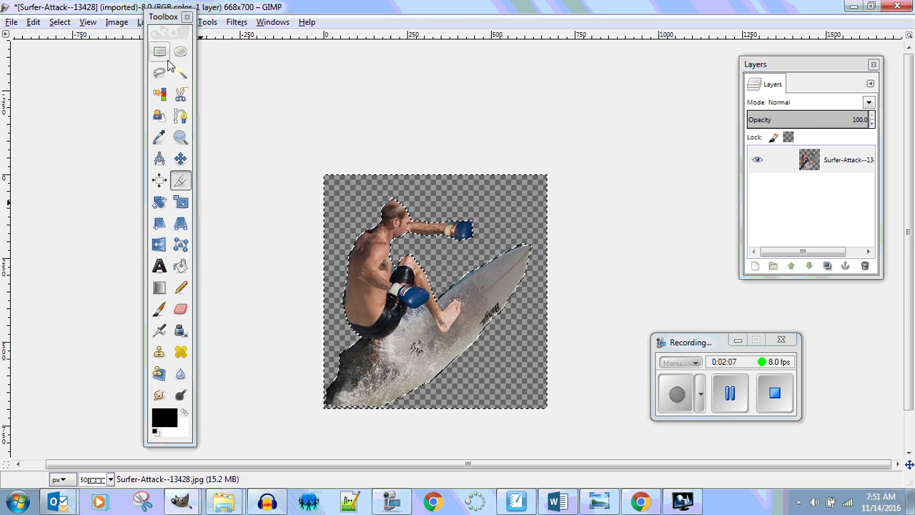
left_click(322, 172)
left_click_drag(537, 352, 548, 411)
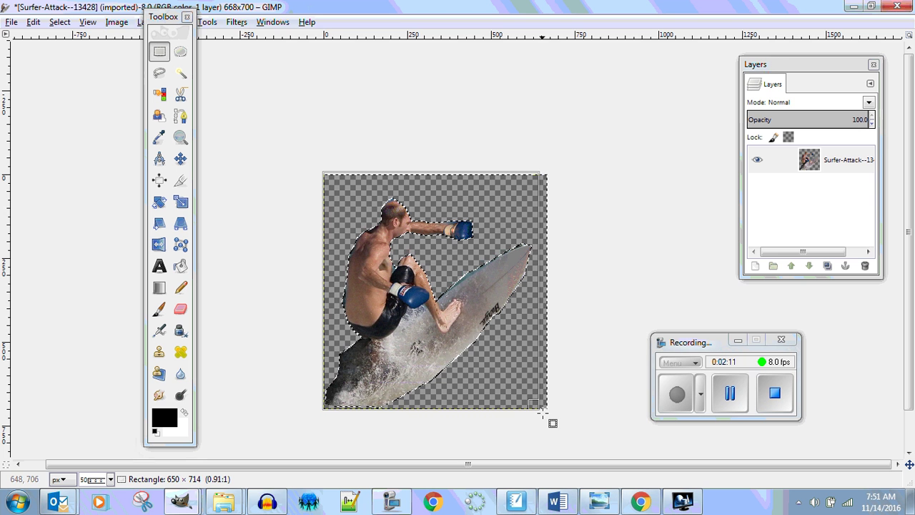
right_click(430, 290)
mouse_move(471, 316)
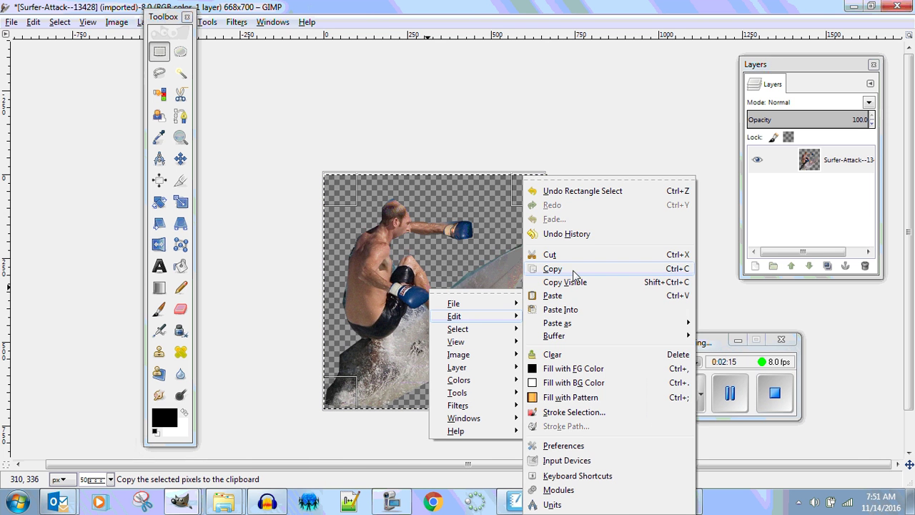
left_click(557, 269)
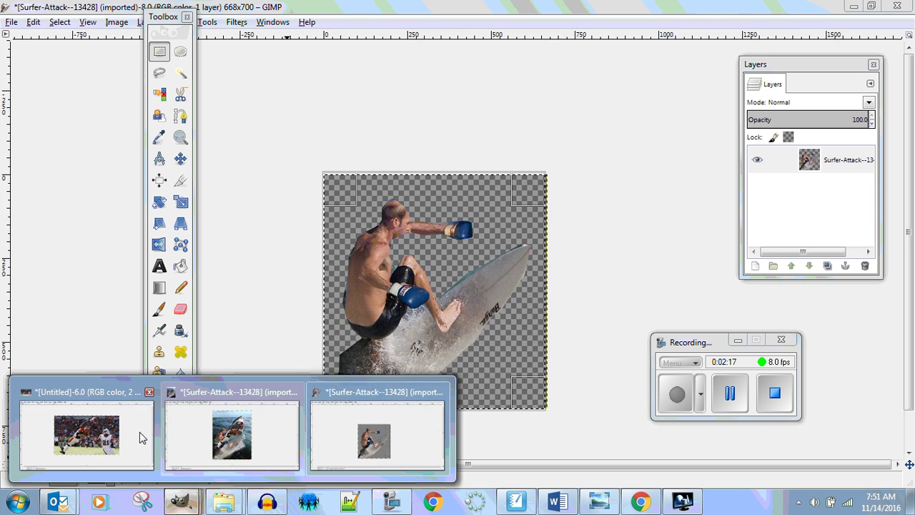
left_click(139, 433)
right_click(347, 178)
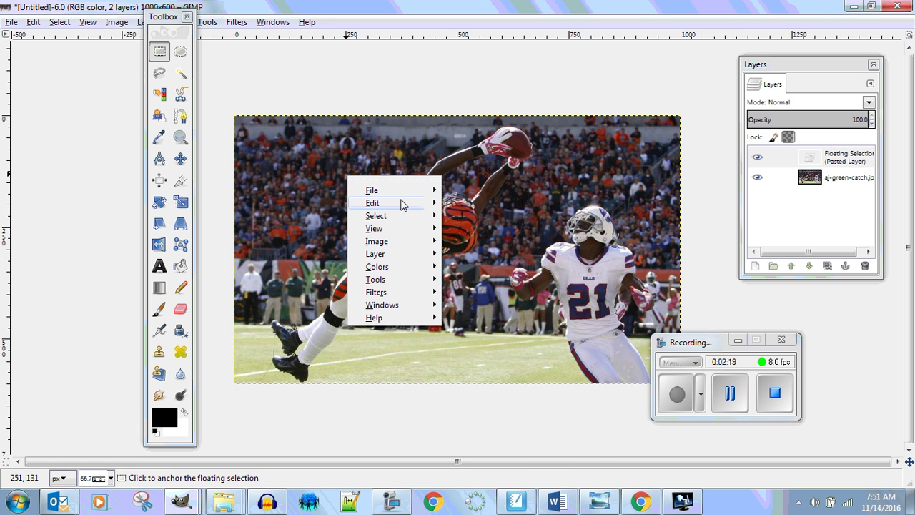
Paste the surfer into the football photo and drag it right, over the defender in white
mouse_move(372, 203)
left_click(501, 299)
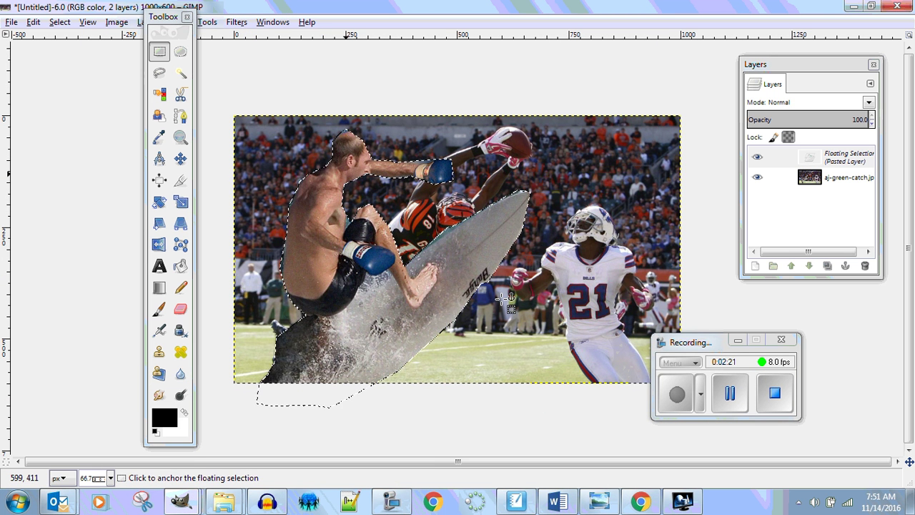
mouse_move(402, 300)
left_mouse_down()
mouse_move(392, 236)
mouse_move(420, 279)
left_mouse_up()
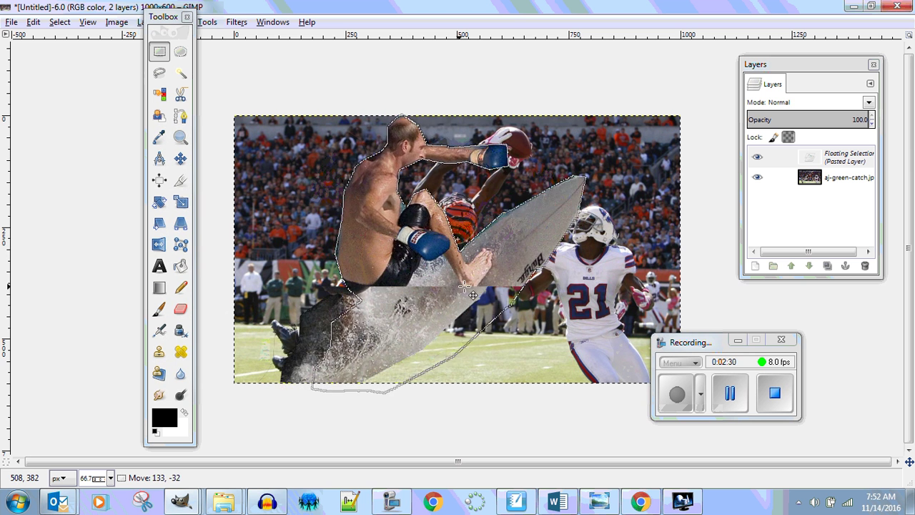
mouse_move(418, 279)
left_mouse_down()
mouse_move(483, 293)
mouse_move(604, 284)
mouse_move(599, 293)
left_mouse_up()
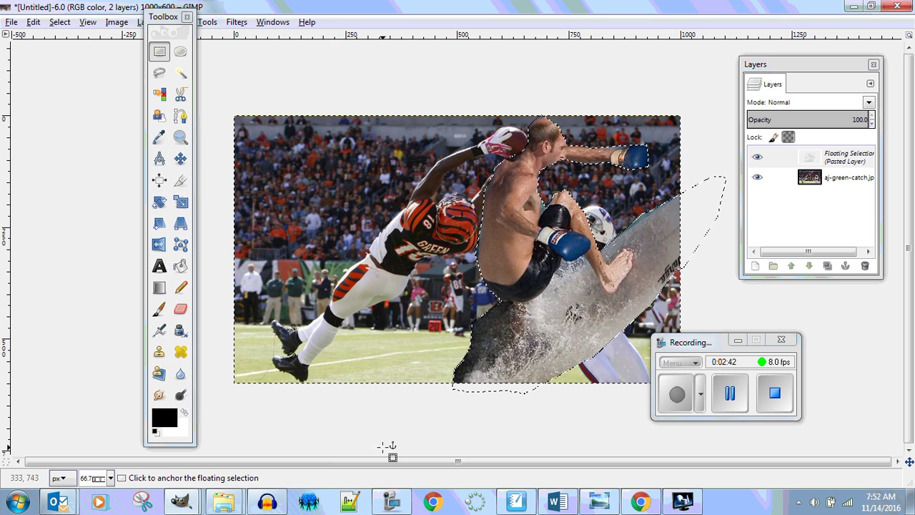
mouse_move(180, 501)
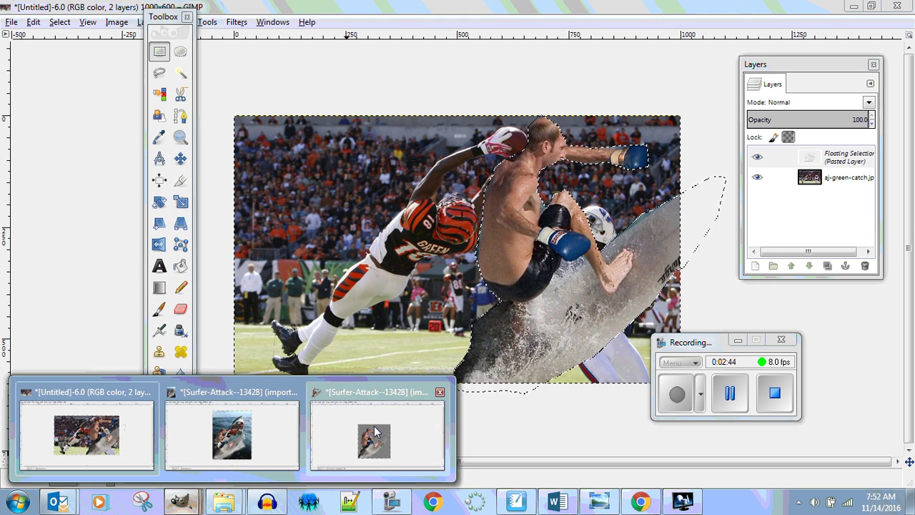
Shrink the surfer image's layer to about 408 × 414 with the Scale tool
left_click(365, 432)
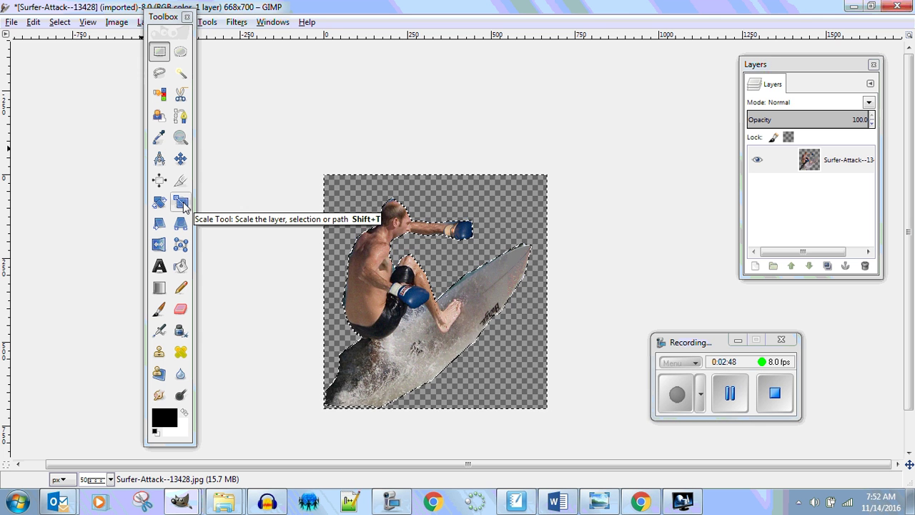
left_click(182, 203)
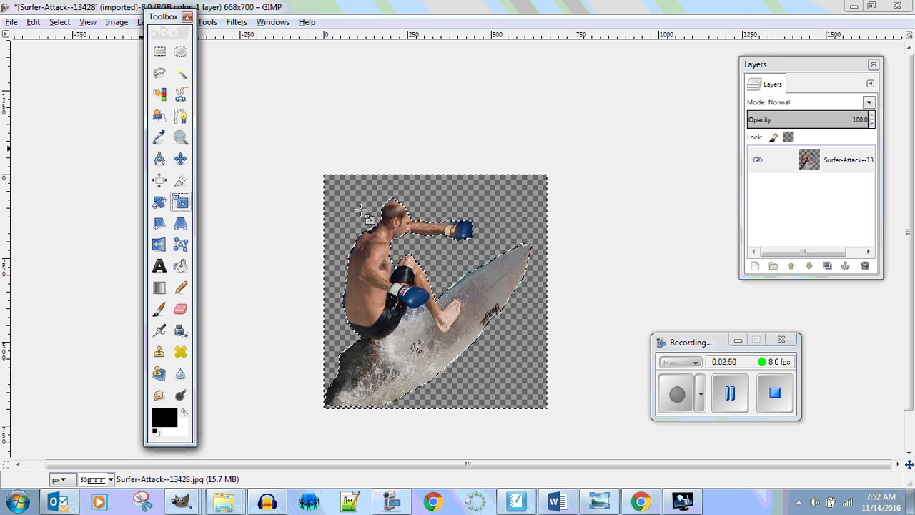
left_click(340, 193)
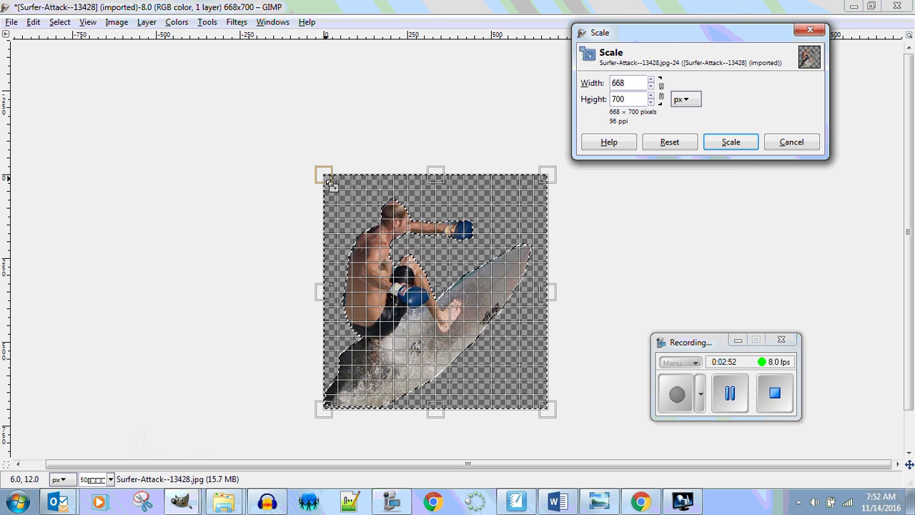
left_click_drag(336, 188, 416, 278)
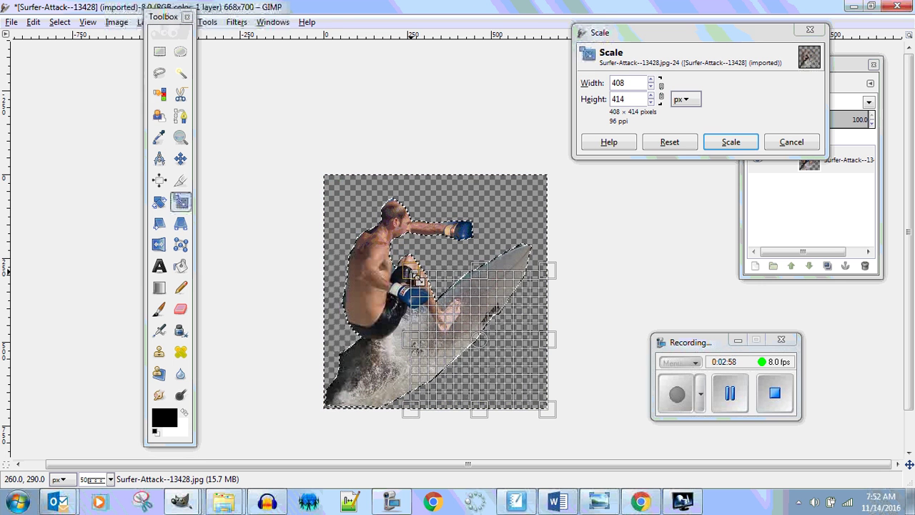
left_click(726, 142)
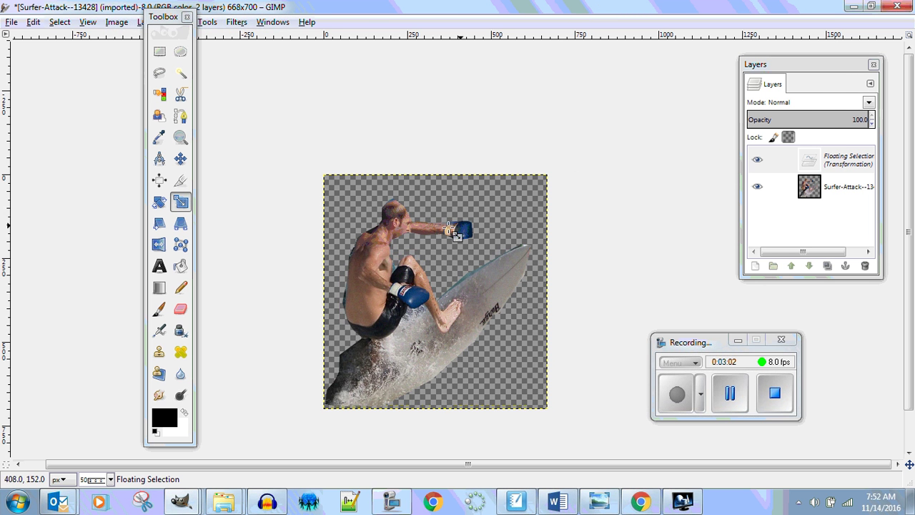
Rescale the floating transformation layer to 404 × 410 pixels
left_click(371, 210)
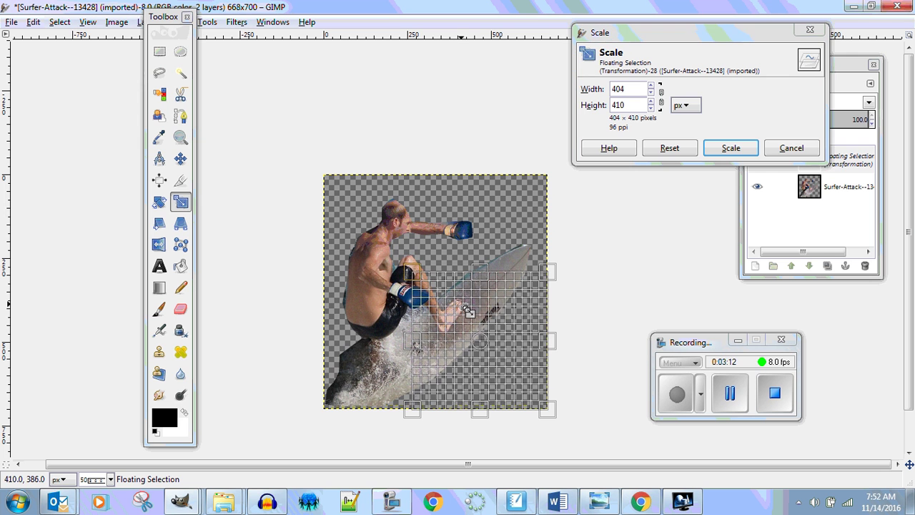
left_click(730, 148)
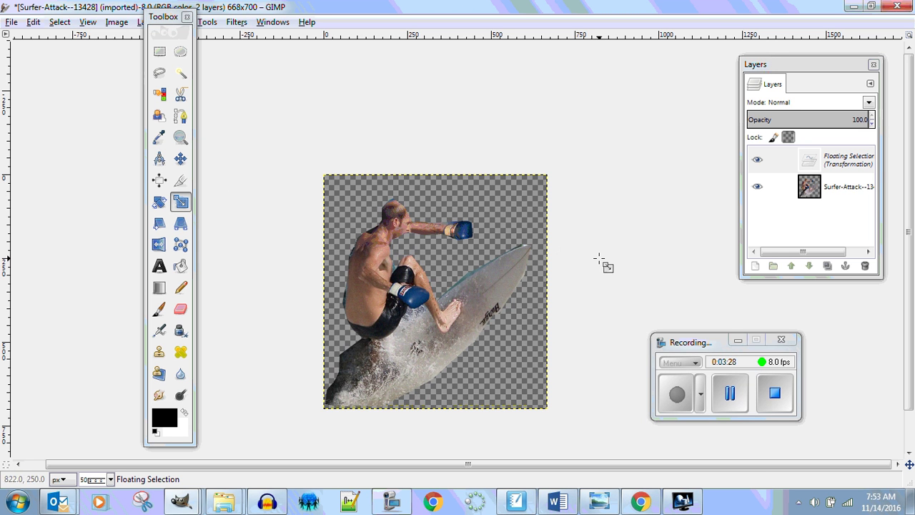
left_click(777, 412)
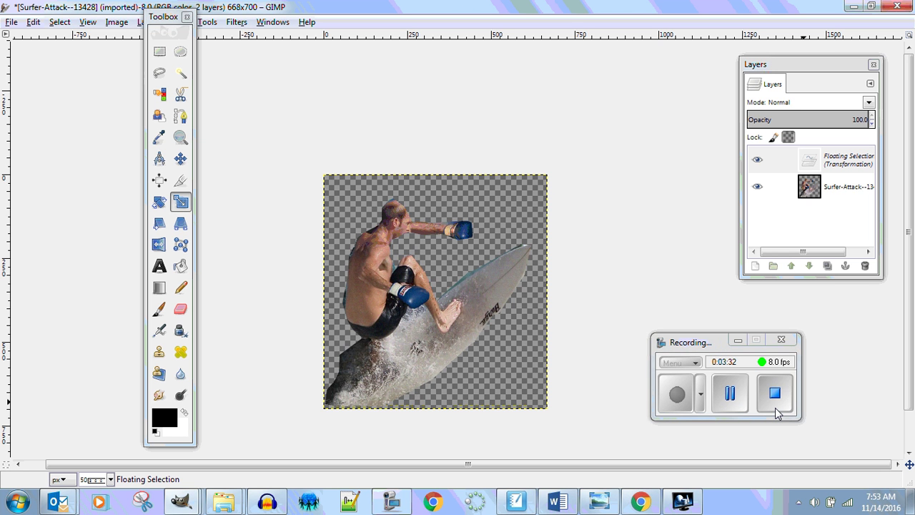